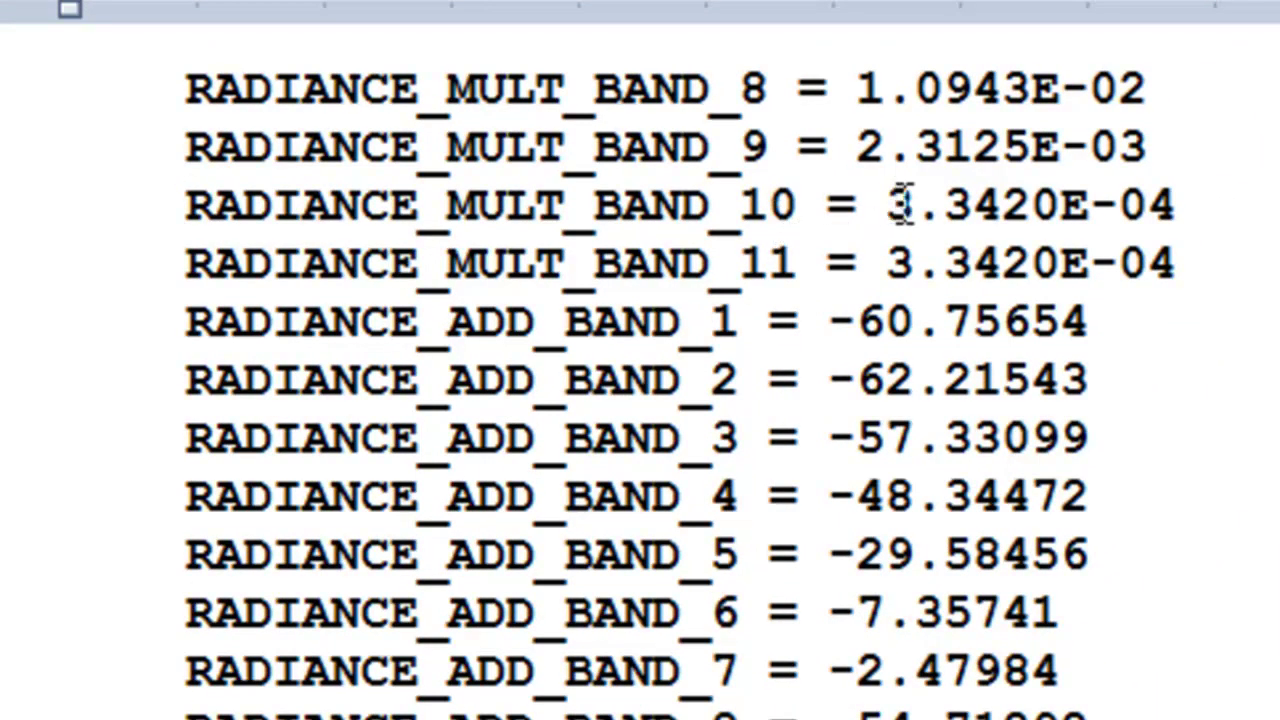
drag(1180, 205, 884, 212)
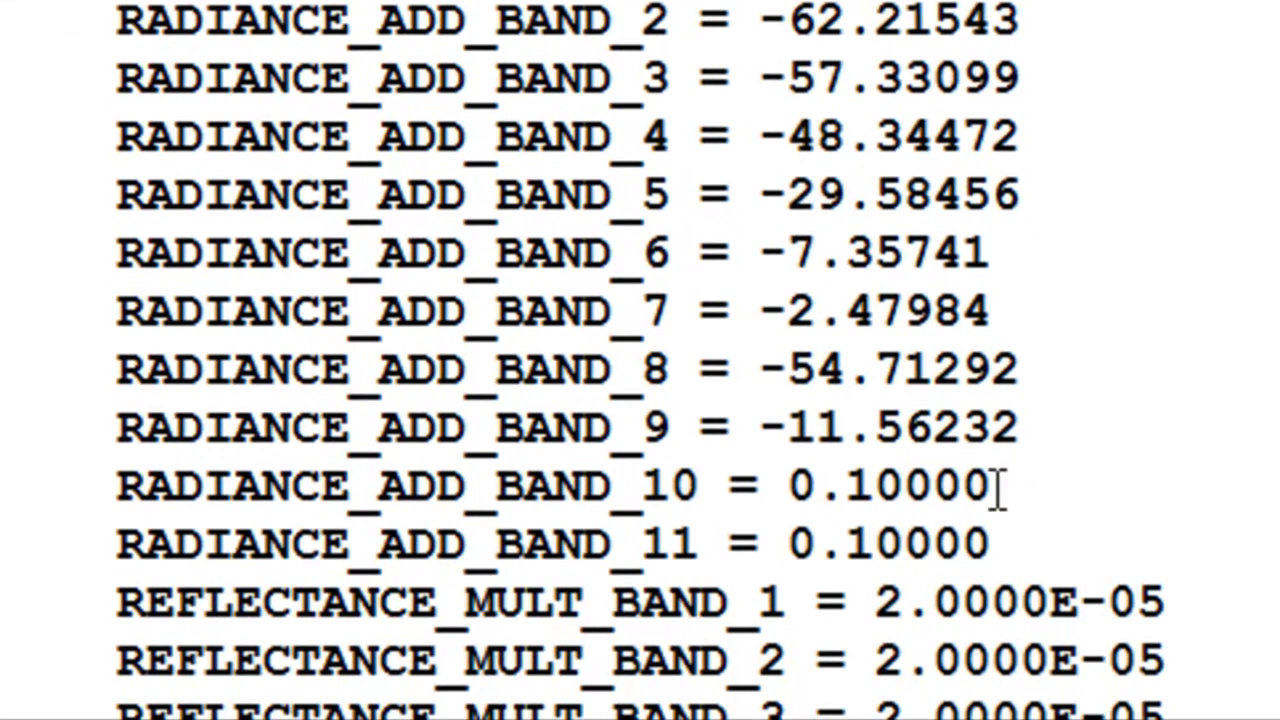
drag(1061, 719, 963, 719)
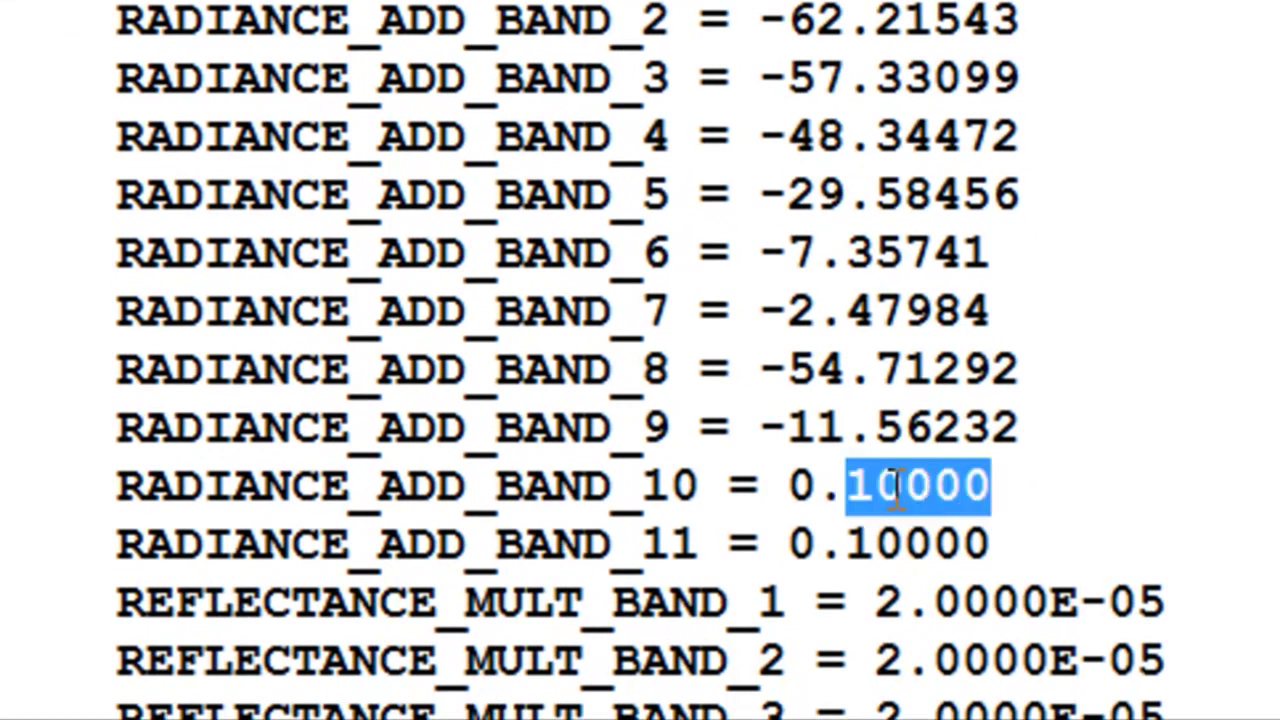
drag(897, 492, 808, 492)
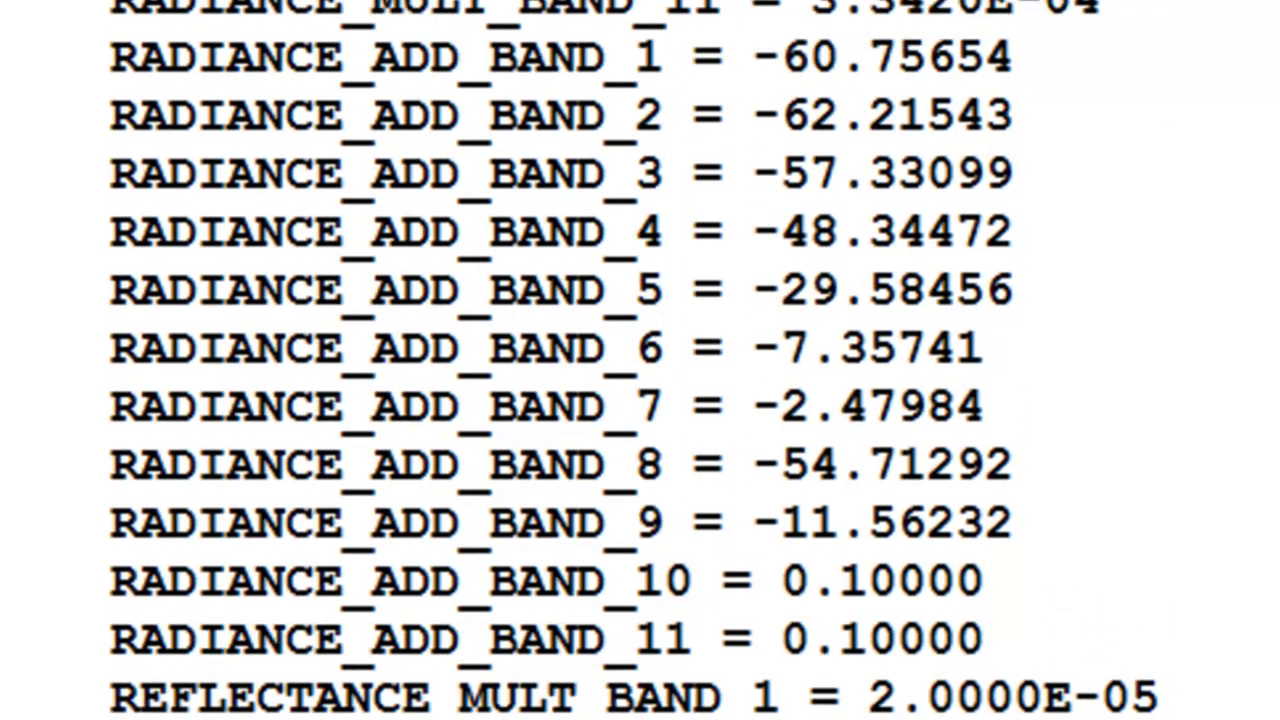
drag(1086, 180, 808, 194)
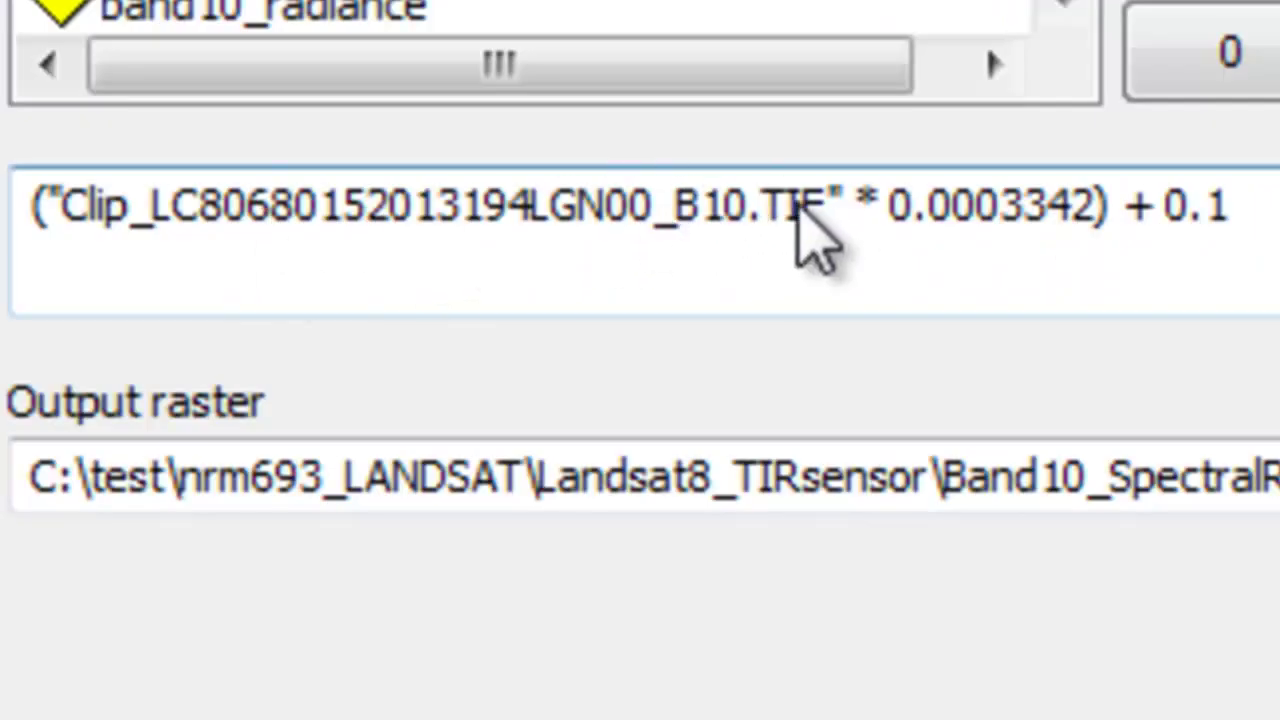
Highlight the B10 input raster, 0.0003342 multiplier, 0.1 offset and Band10_SpectralRadiance.tif output name.
drag(830, 207, 75, 212)
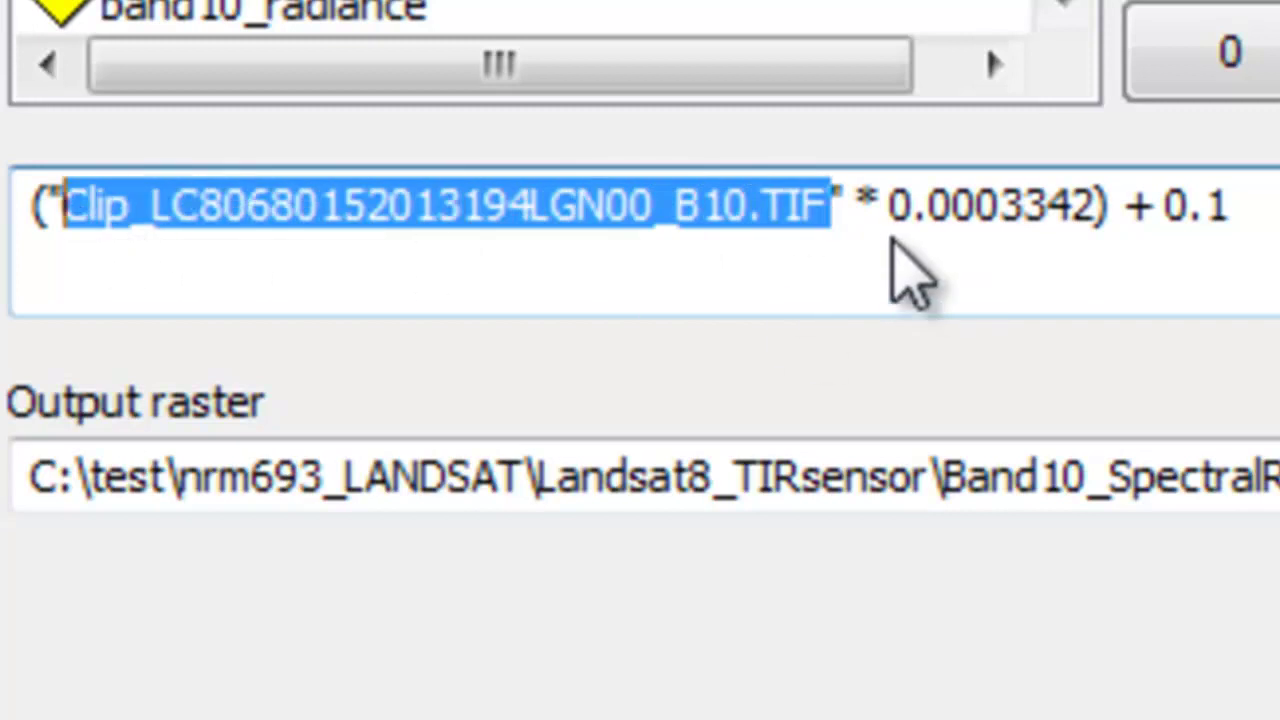
drag(890, 242, 1090, 265)
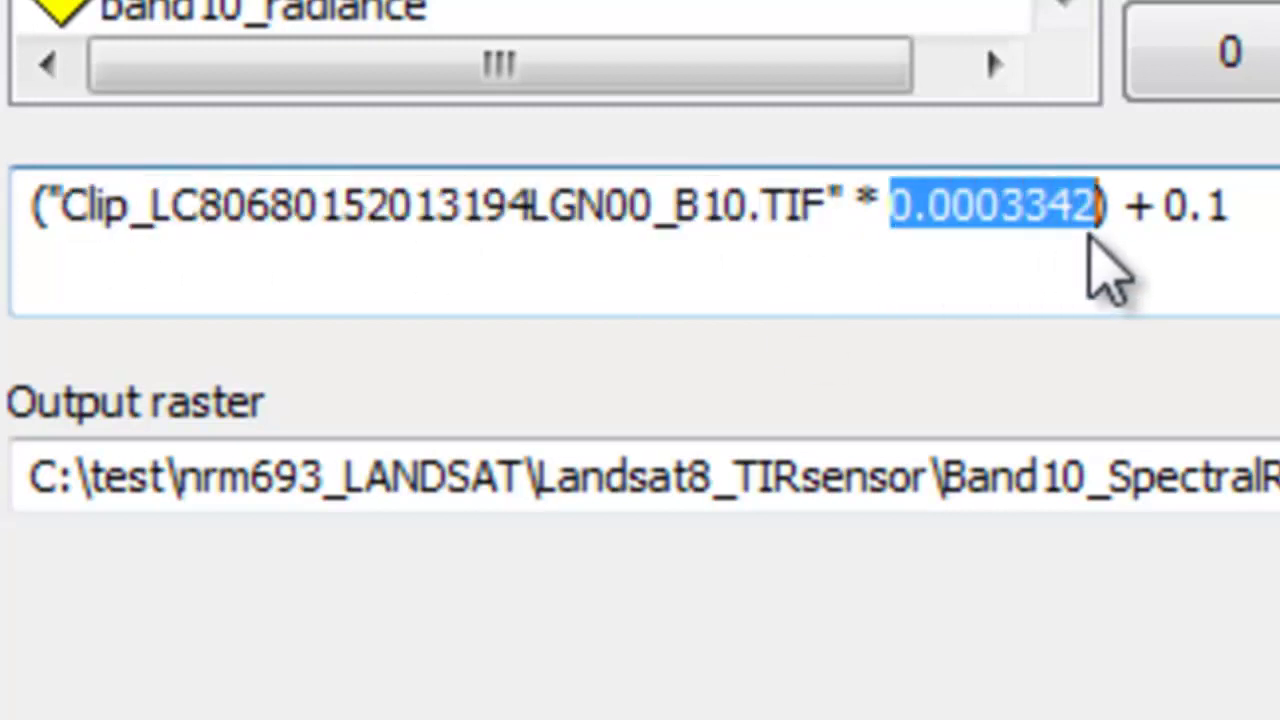
click(1257, 234)
drag(1234, 234, 1216, 233)
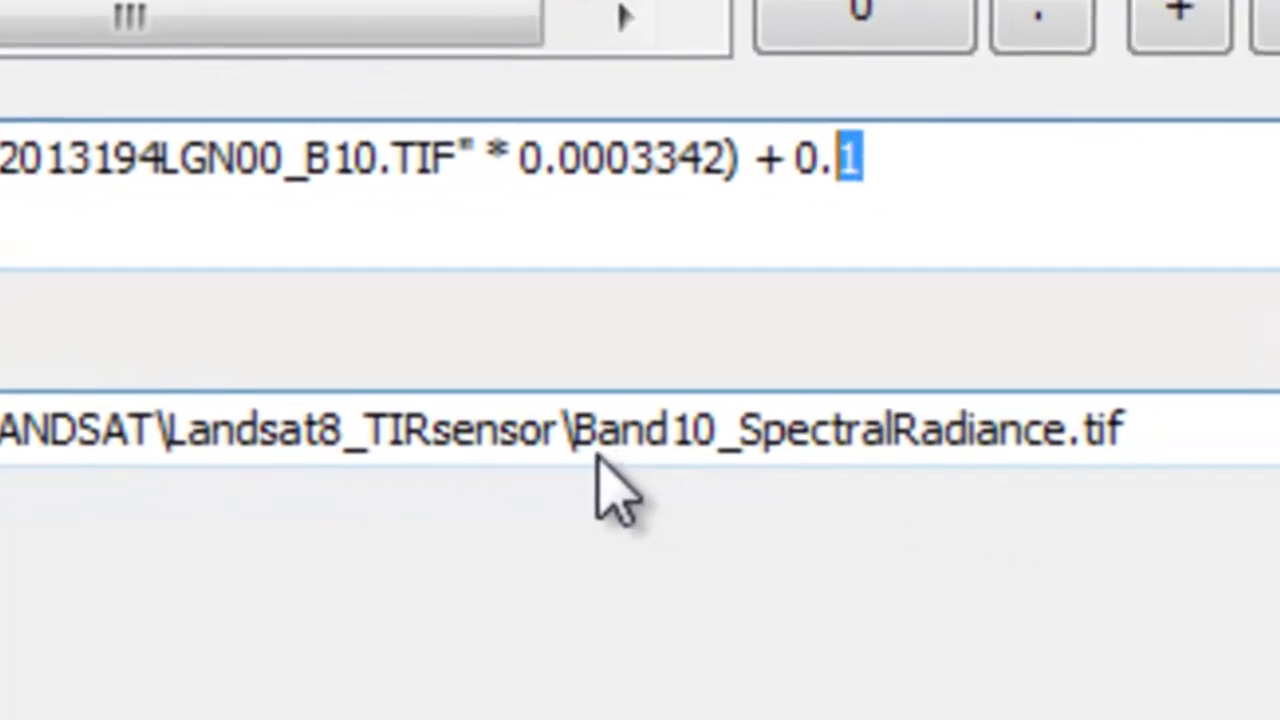
click(1160, 455)
drag(1160, 455, 589, 463)
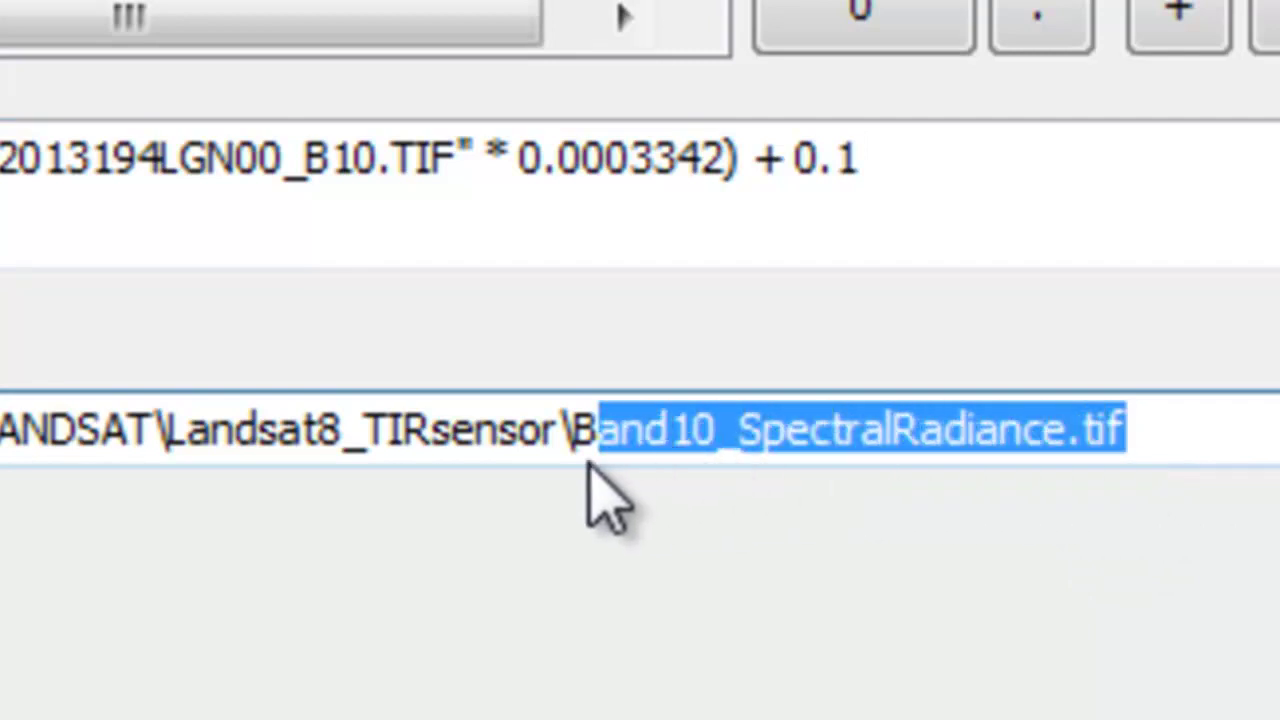
click(743, 571)
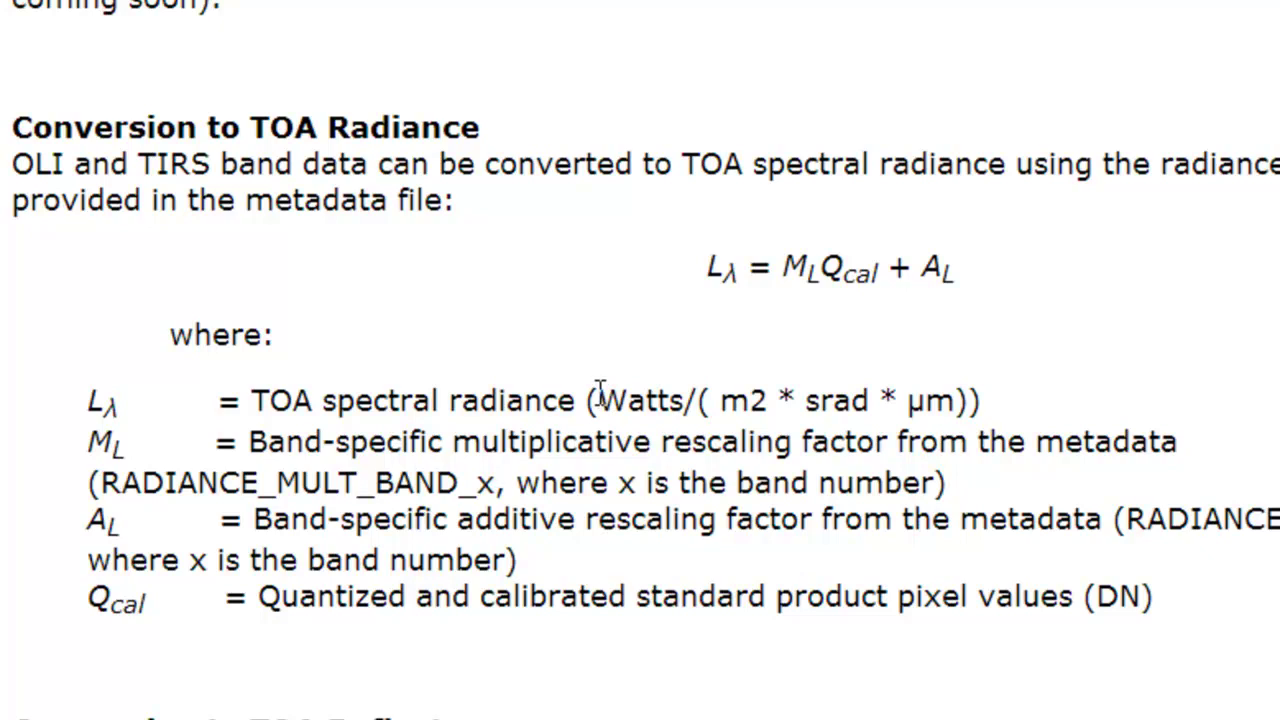
Highlight the Watts radiance unit on the USGS page and scroll to the Brightness Temperature section.
drag(598, 395, 688, 396)
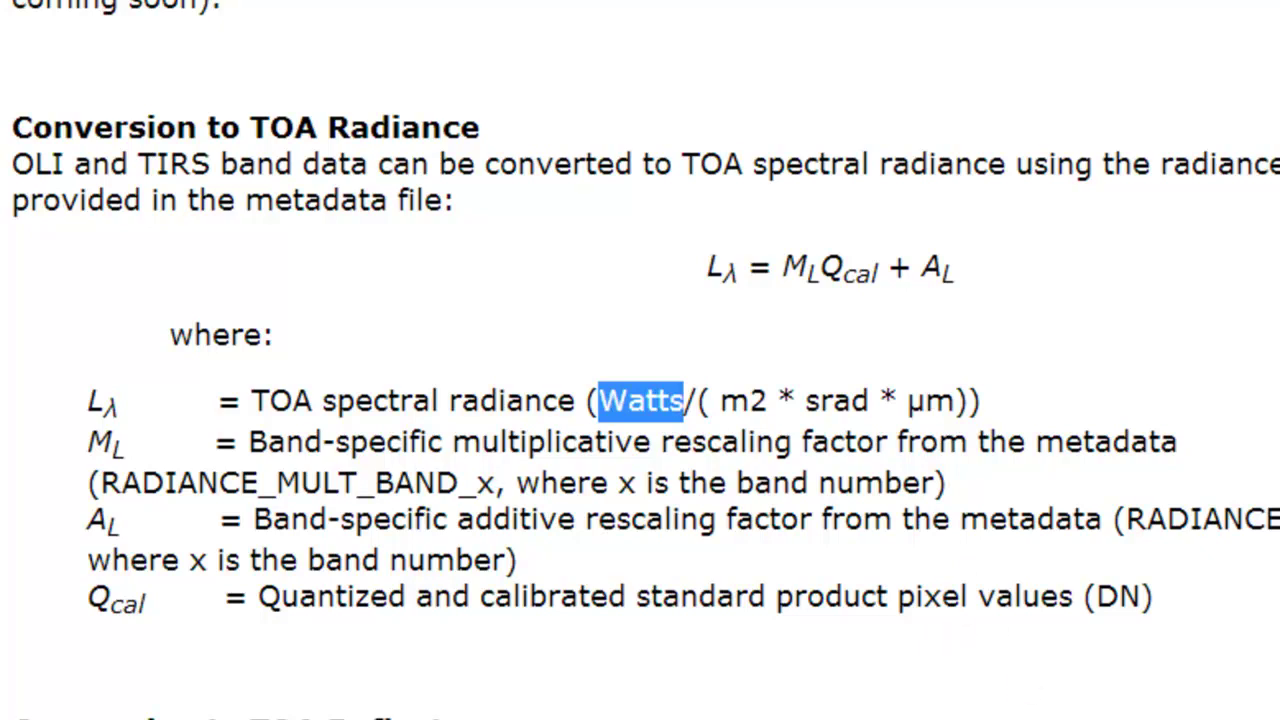
scroll(640, 400, down, 10)
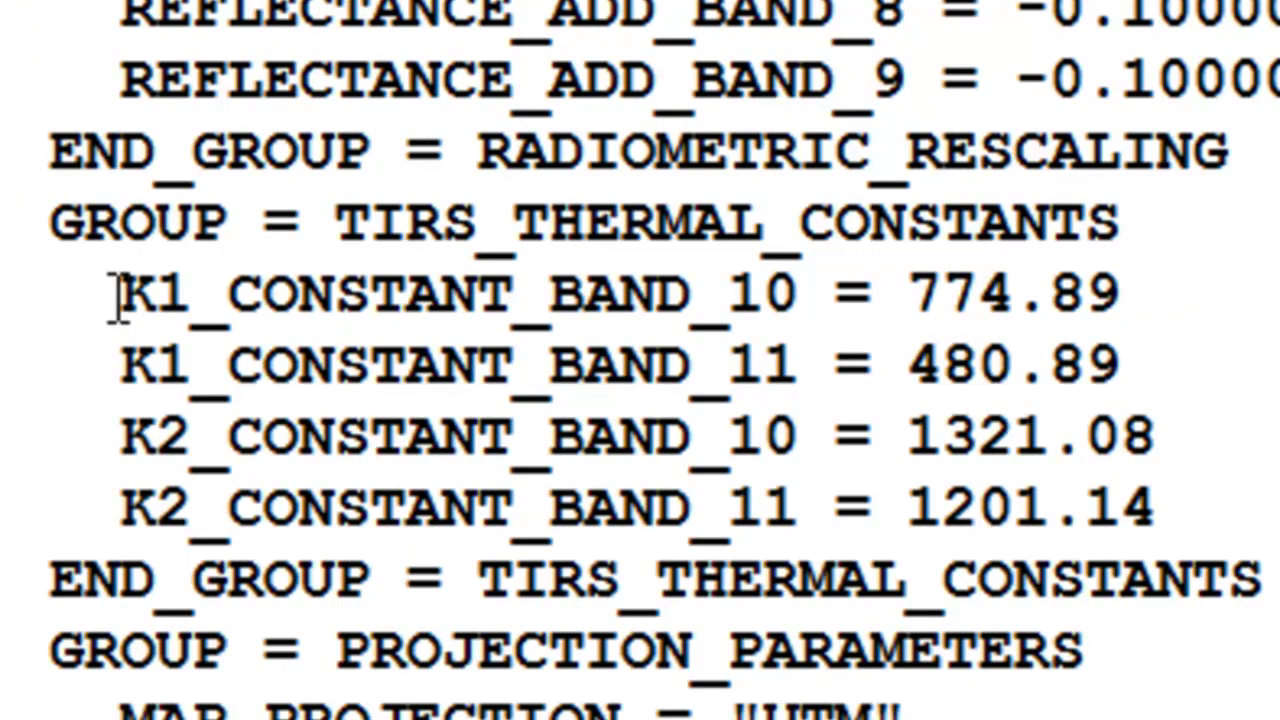
Highlight band 10's K1 constant 774.89 and K2 constant 1321.08 in the metadata file.
drag(1154, 292, 908, 292)
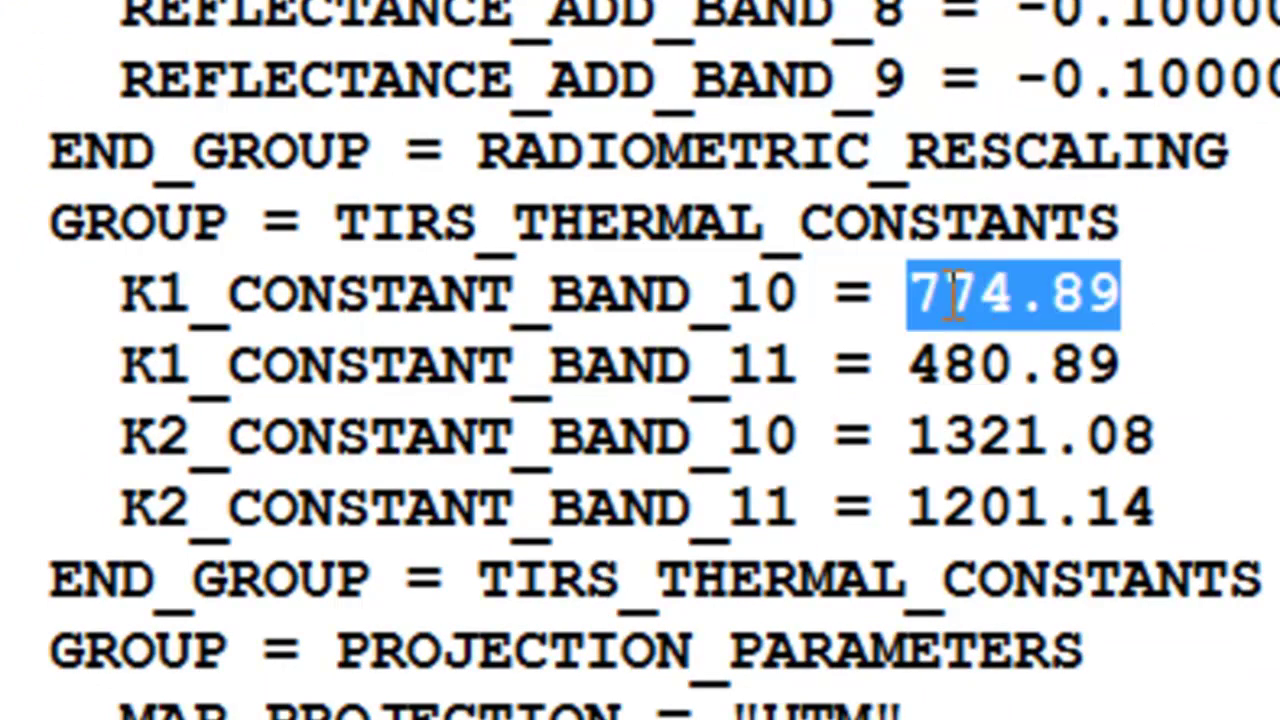
drag(1172, 436, 922, 428)
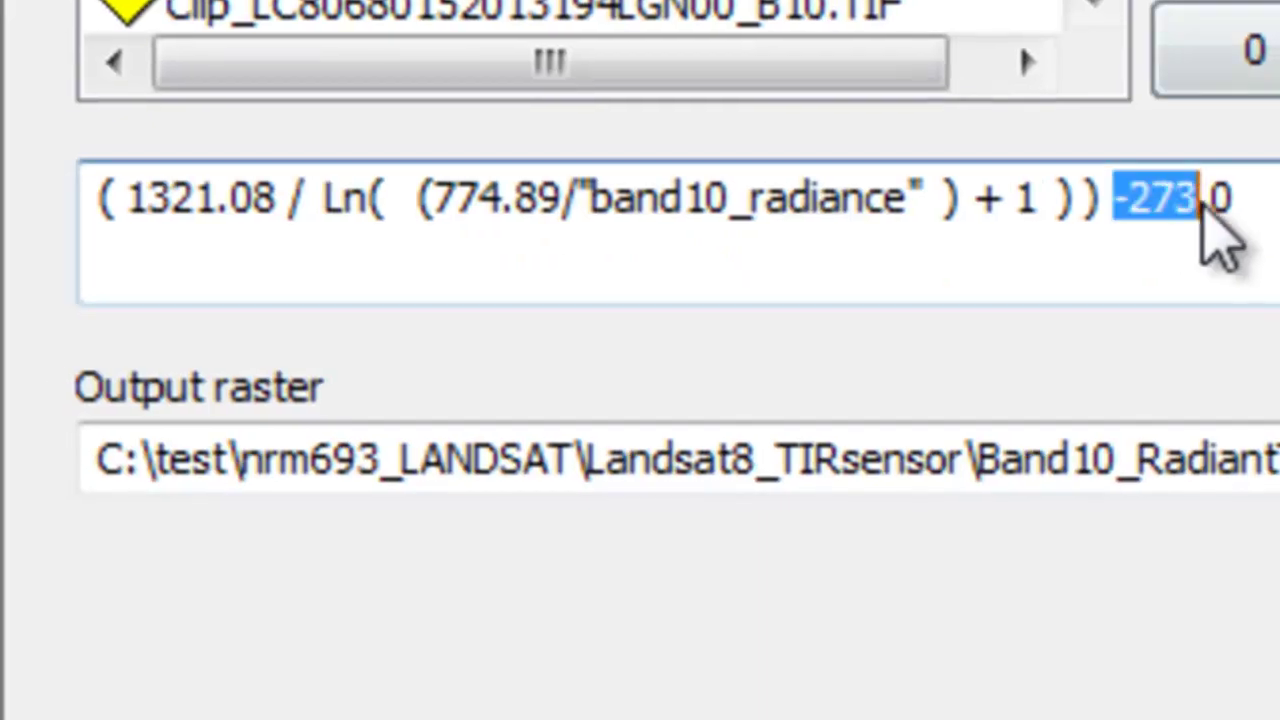
Highlight the -273.0 Celsius offset and the Band10_RadiantTemperature_DegreesC.tif output name in Raster Calculator.
drag(1202, 205, 1243, 206)
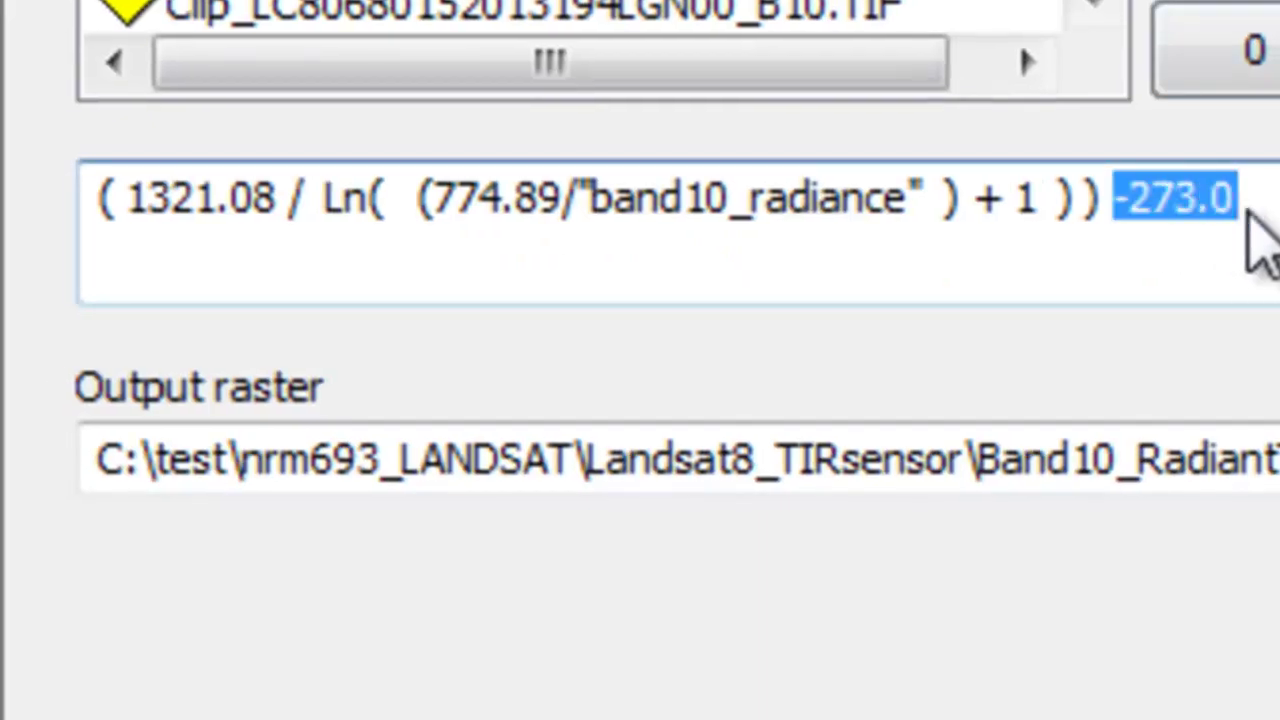
click(1143, 543)
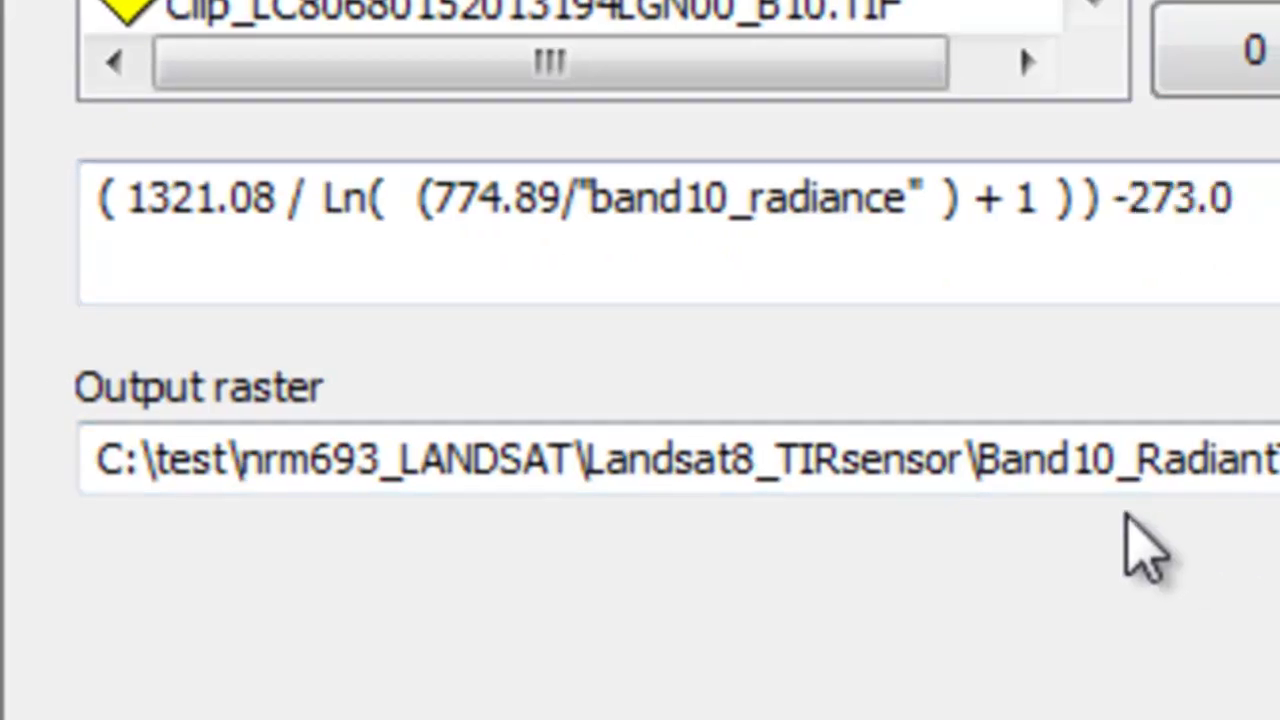
drag(991, 460, 1148, 434)
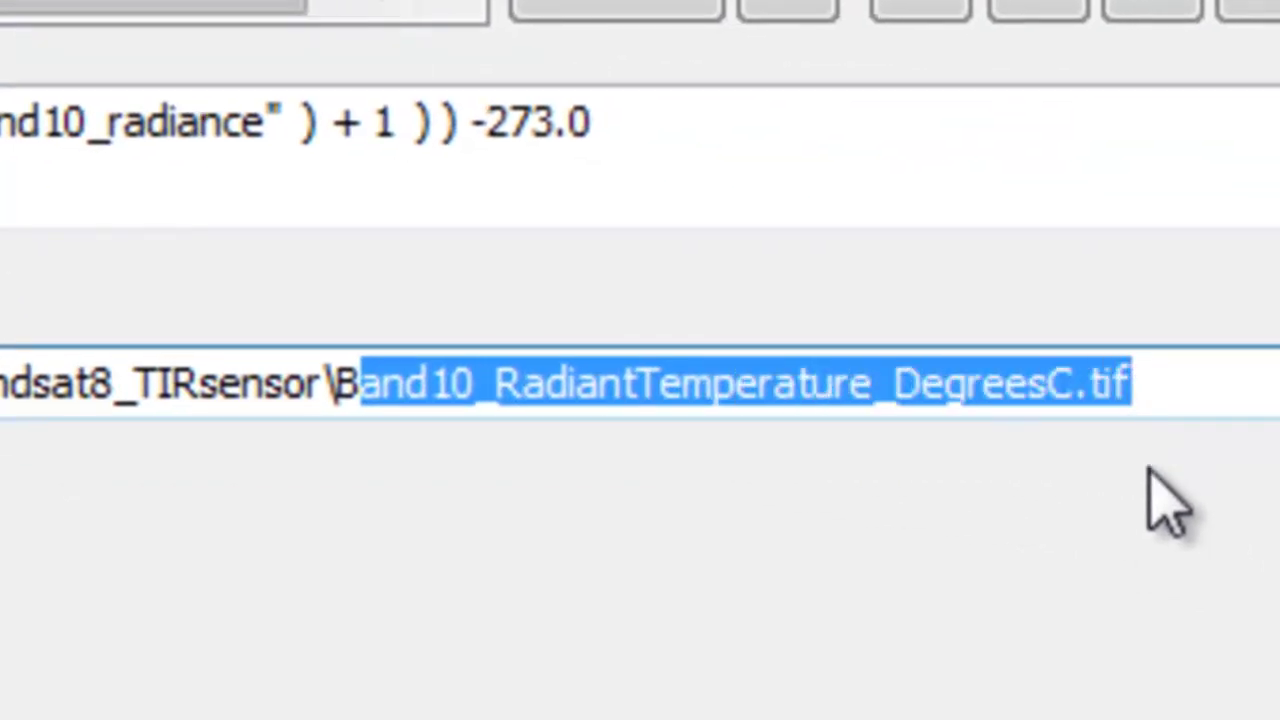
click(1154, 614)
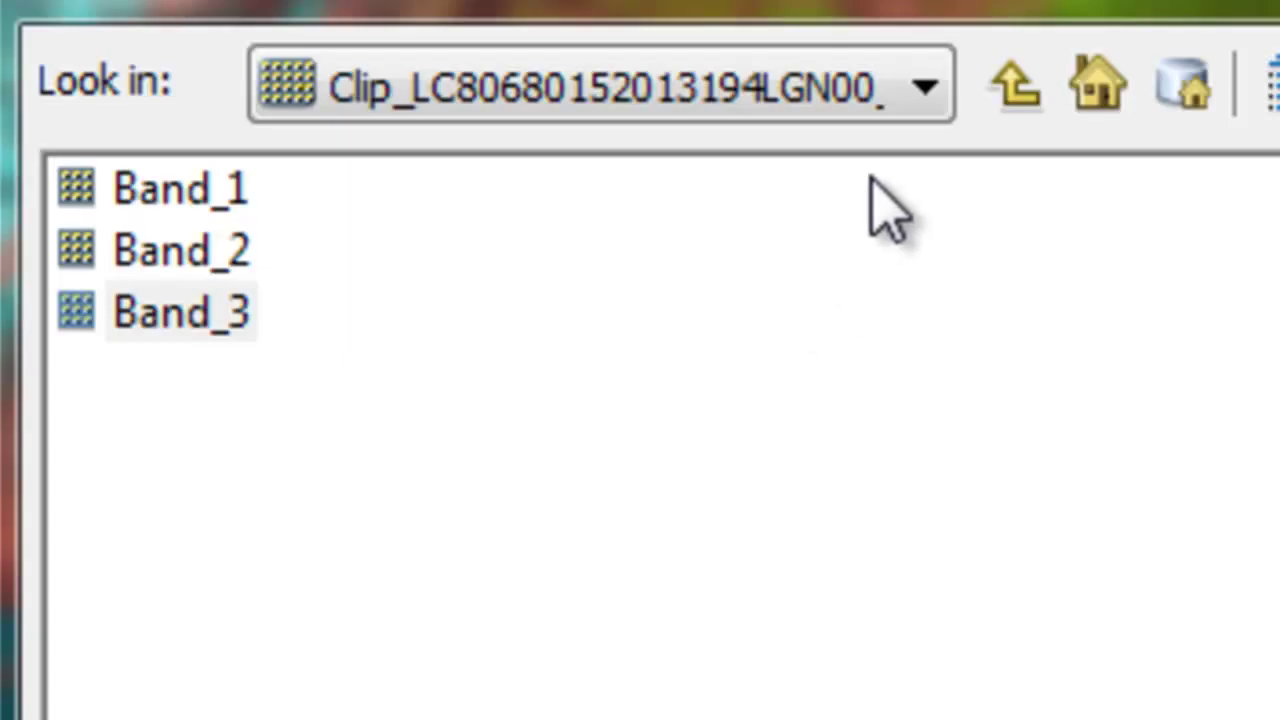
click(920, 88)
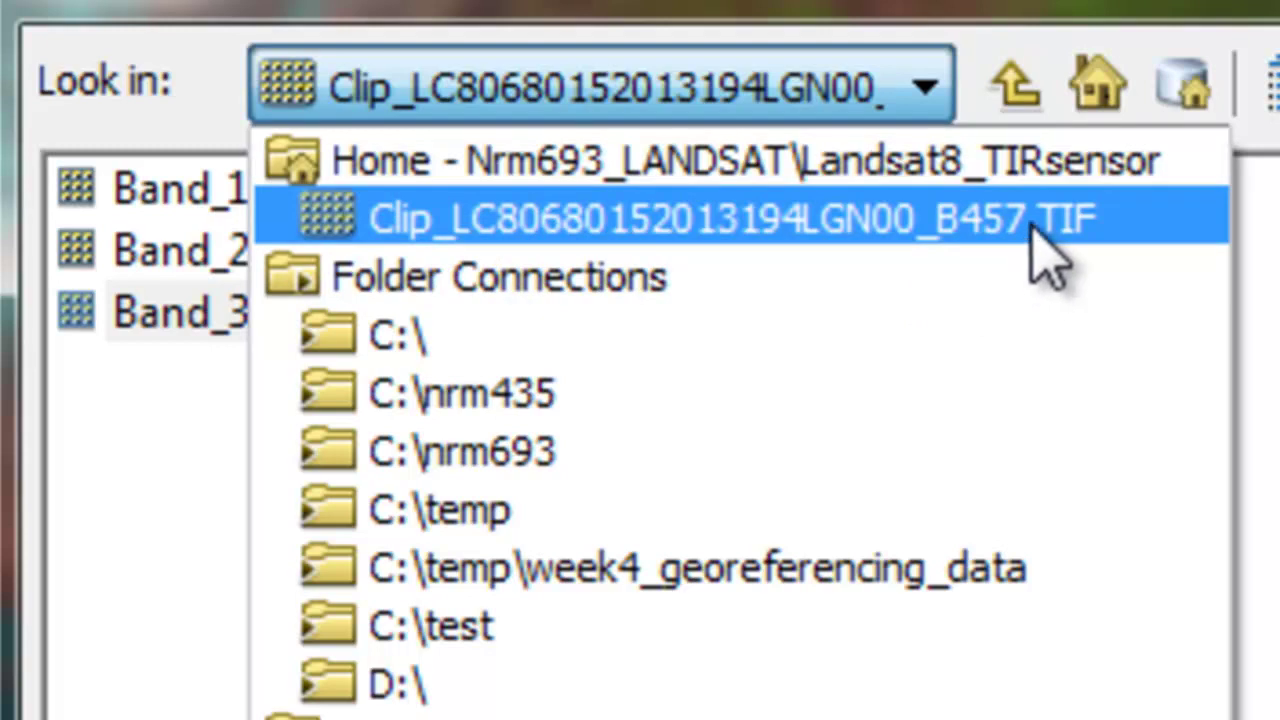
click(166, 405)
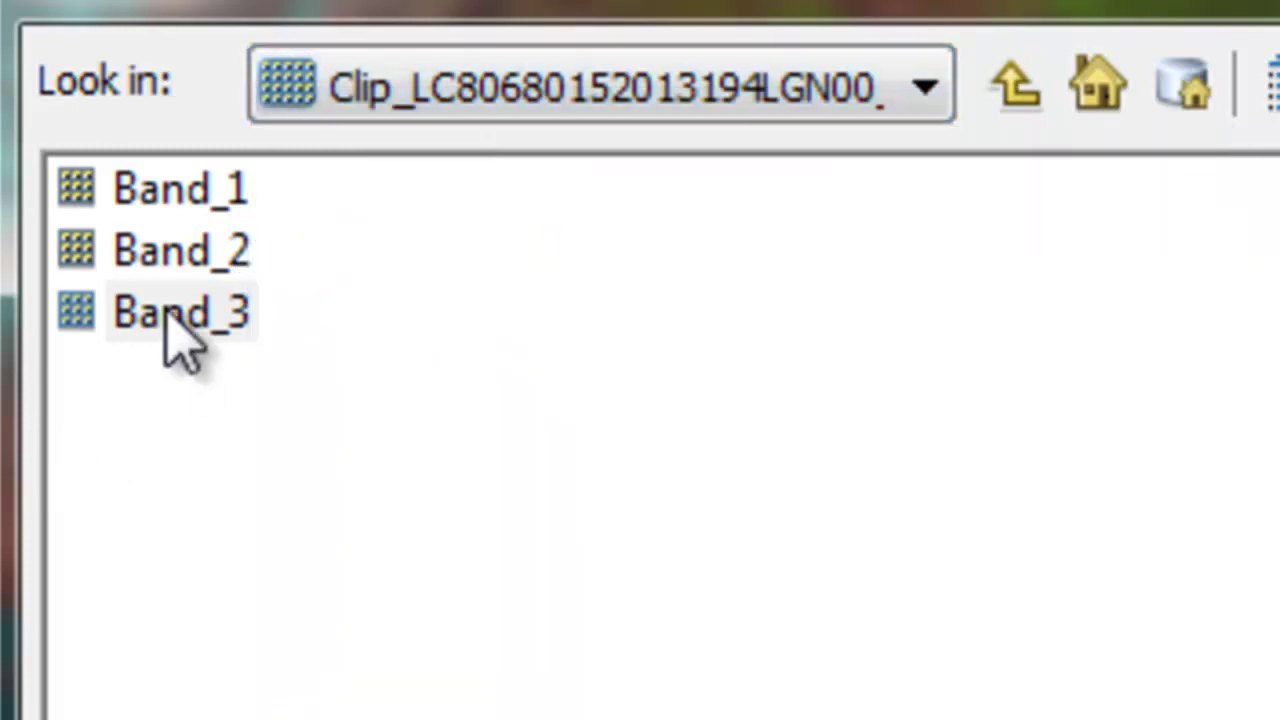
click(167, 314)
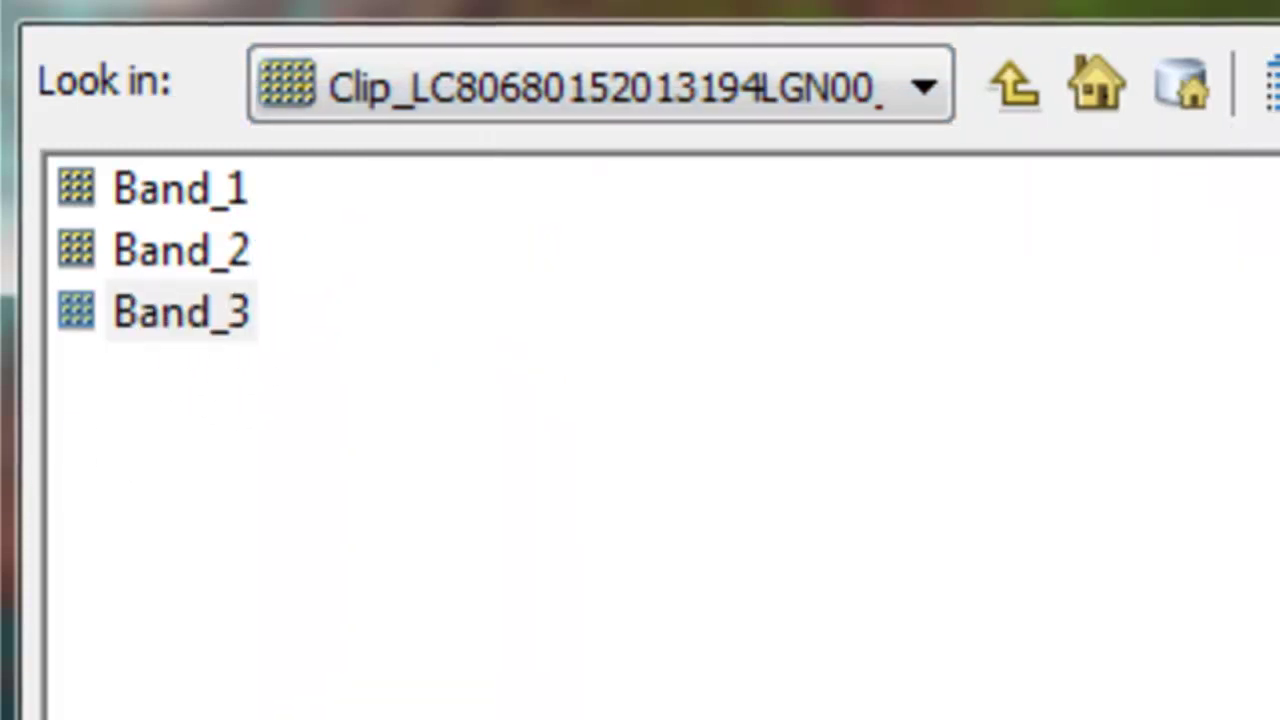
click(1157, 691)
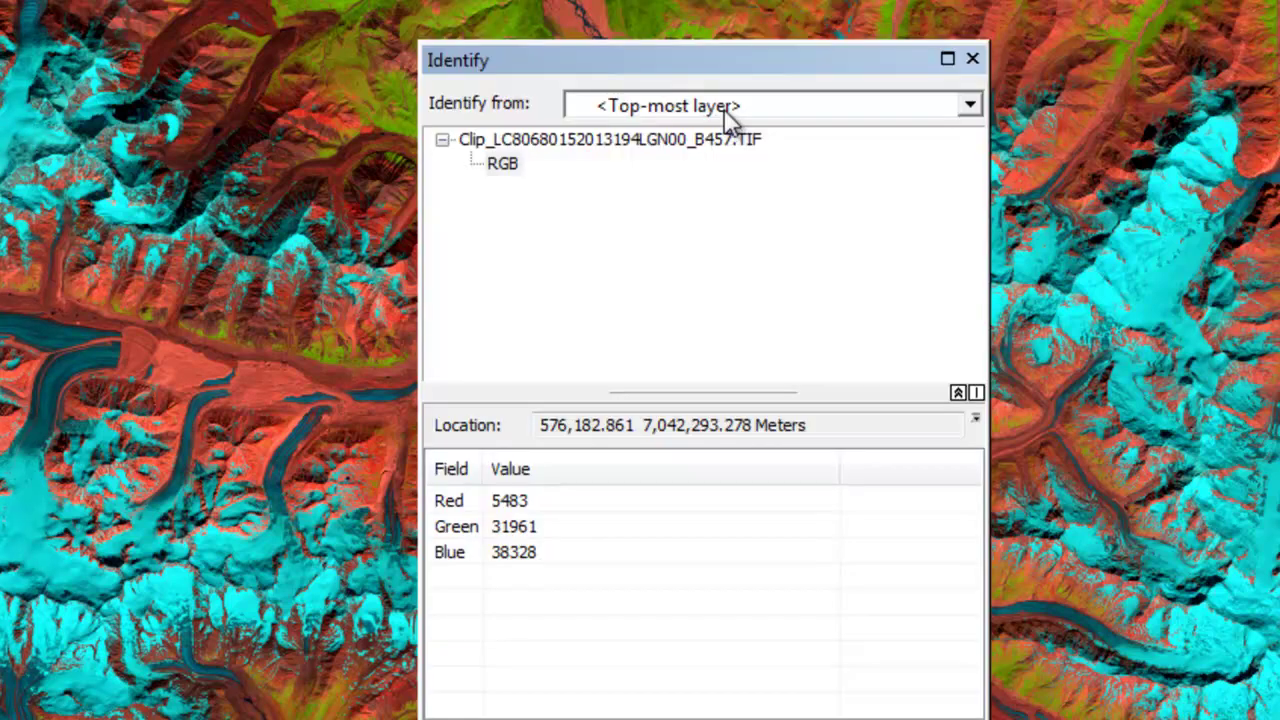
Identify from the SWIR layer and read its pixel values at three snowy spots.
click(722, 108)
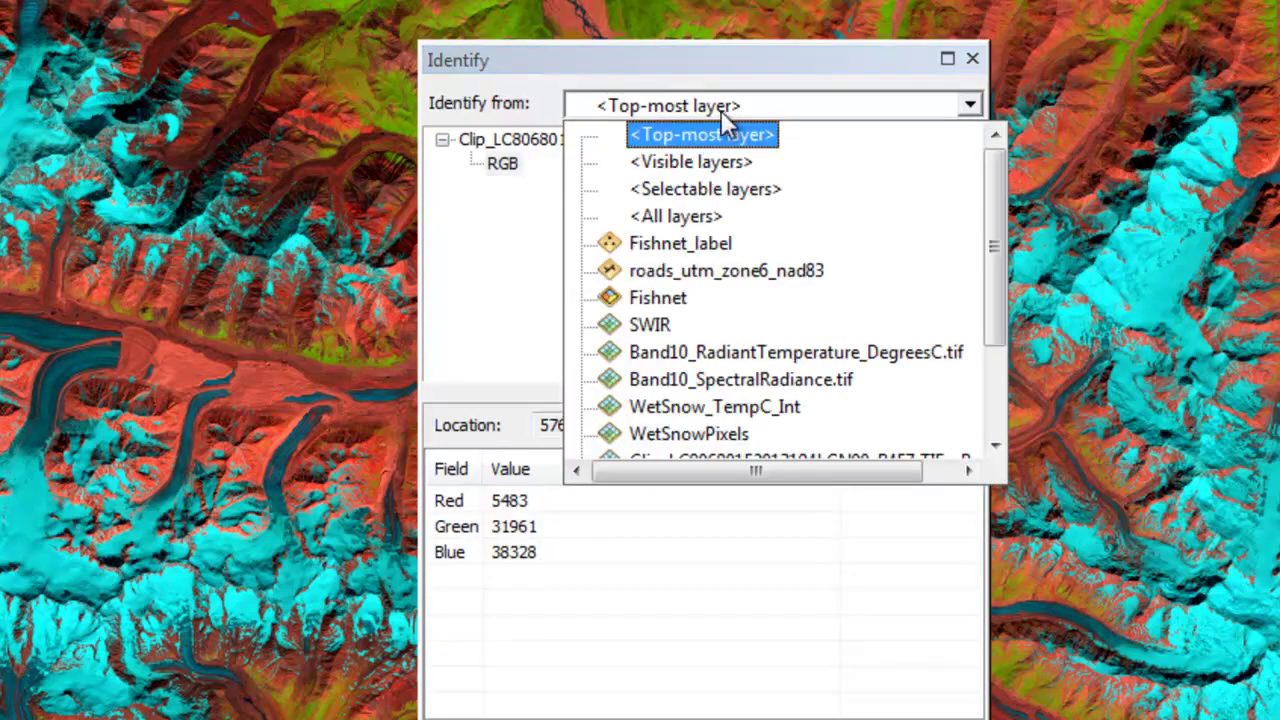
click(641, 326)
click(1104, 293)
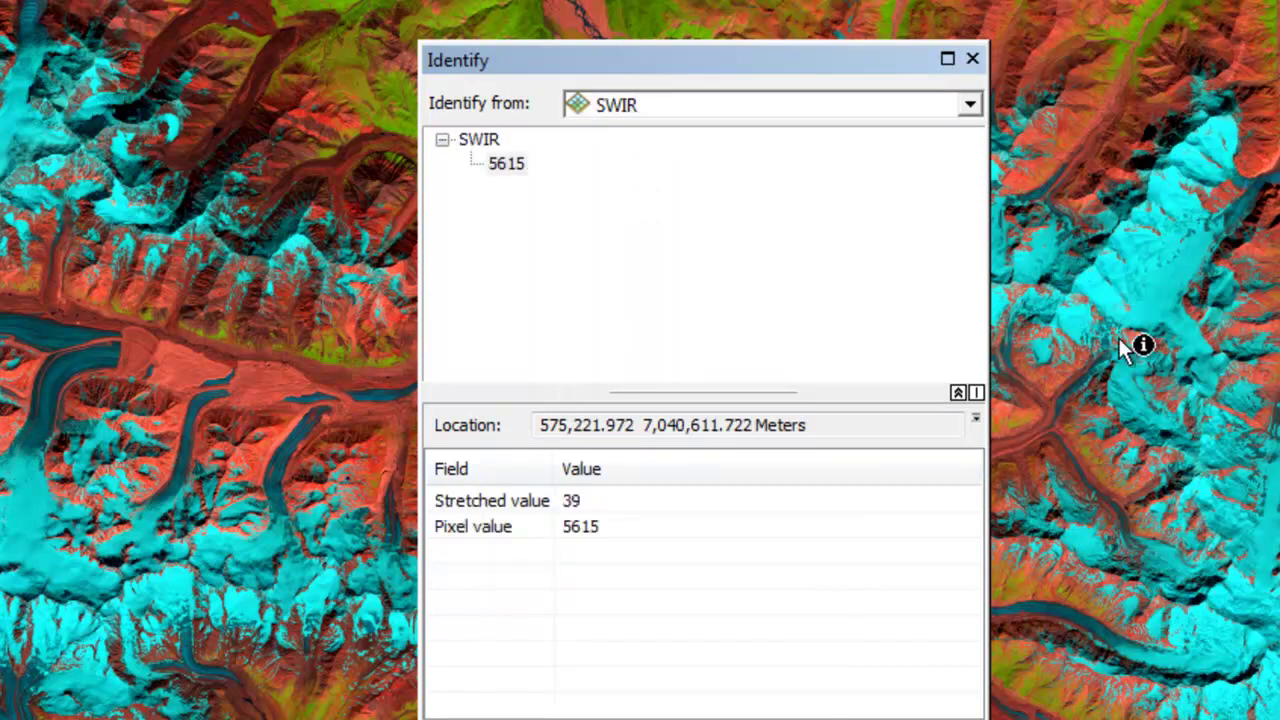
click(1203, 624)
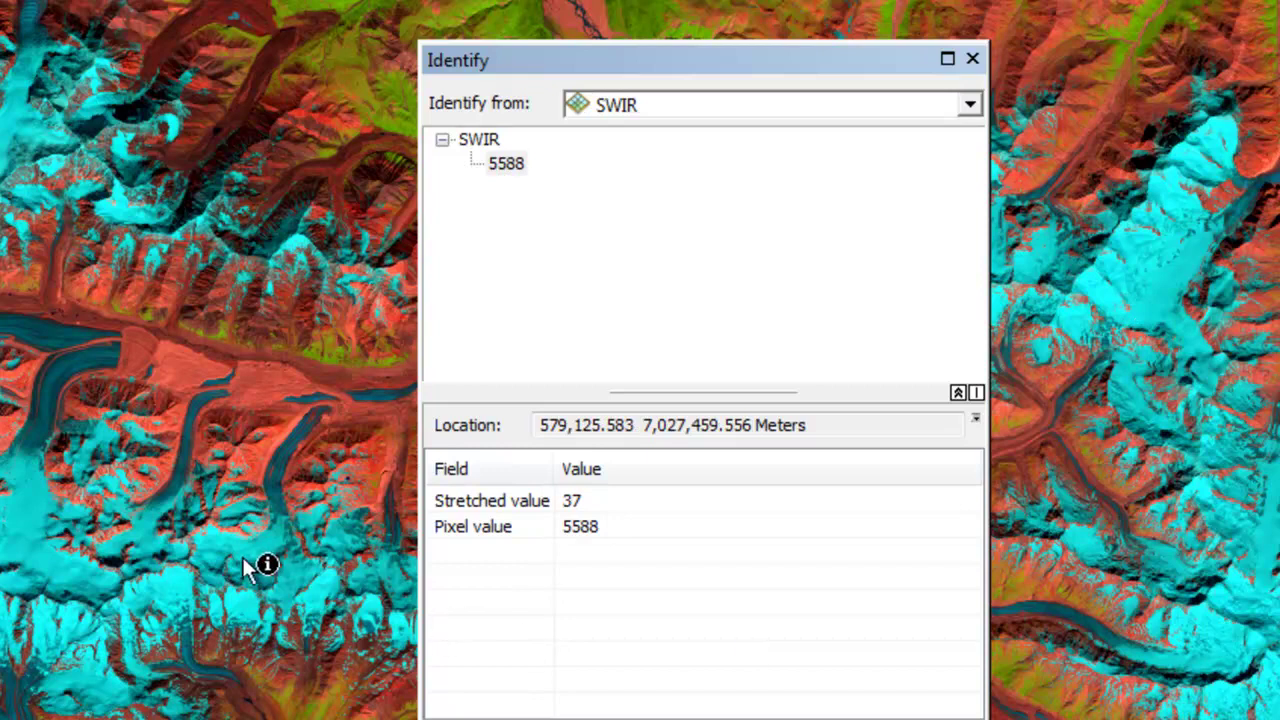
click(280, 467)
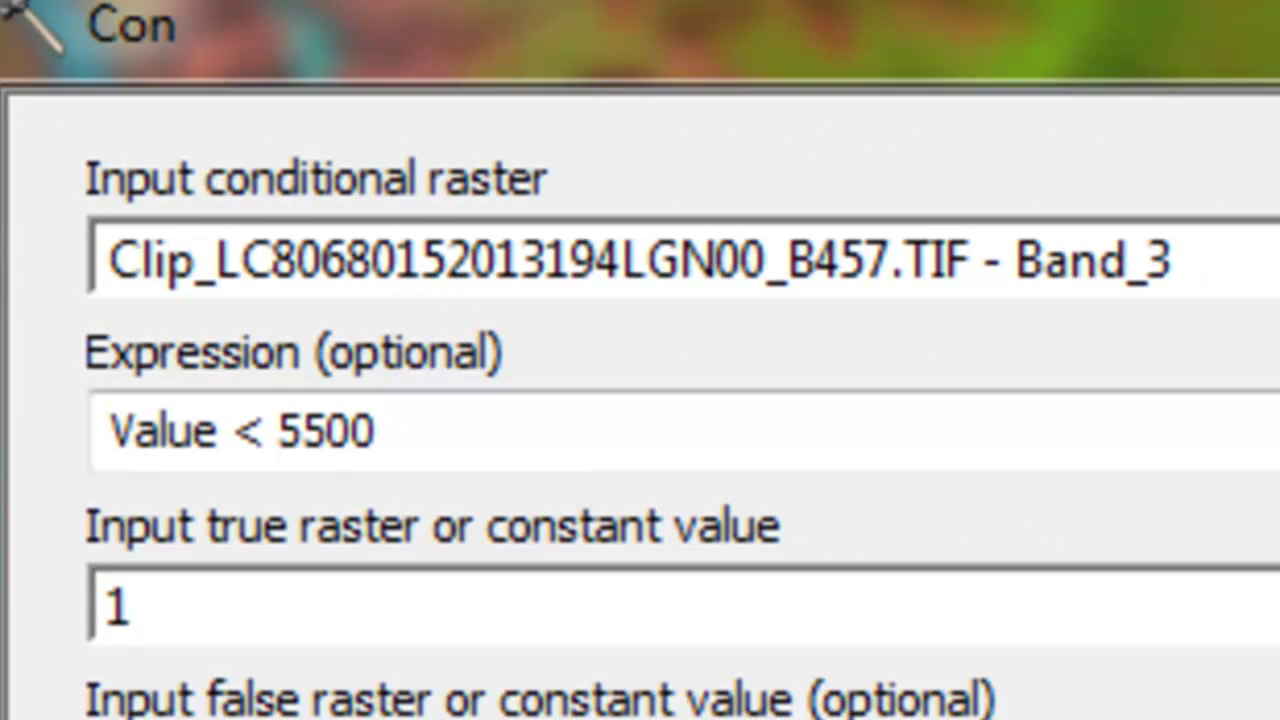
Use SWIR as the conditional raster with true value 1 and output WetSnowPixels.tif.
click(1137, 277)
click(391, 349)
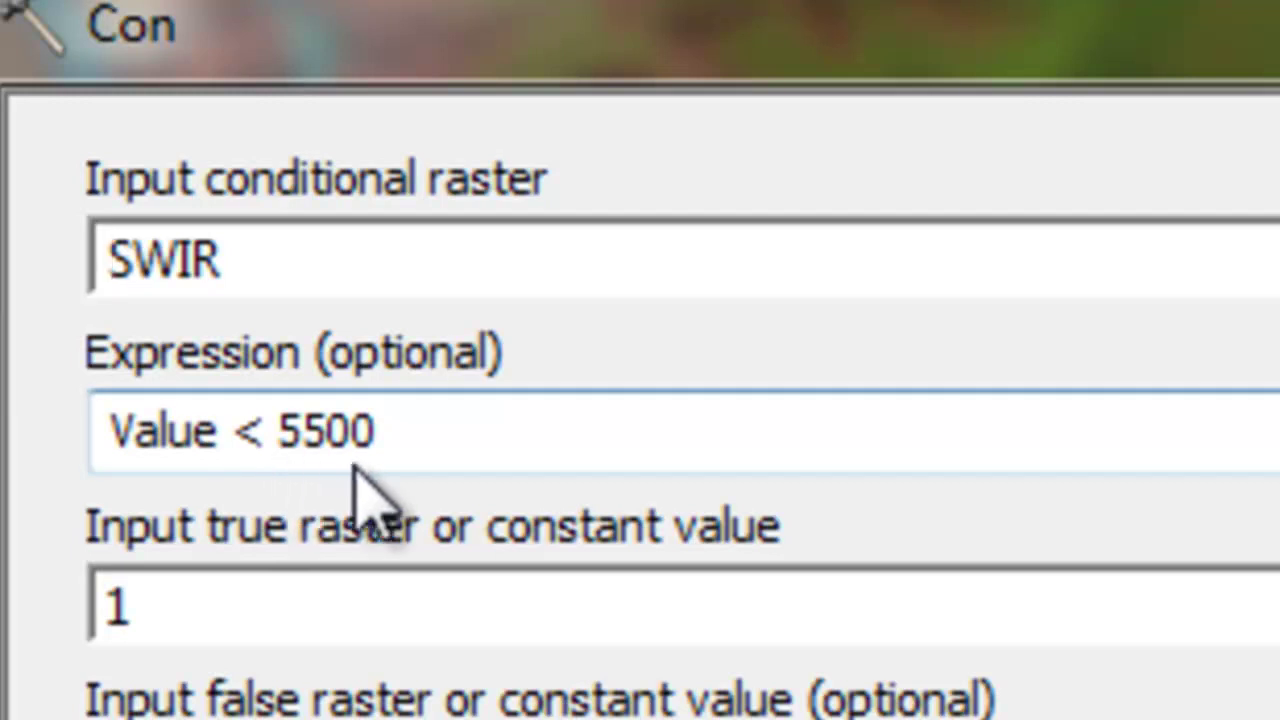
click(183, 610)
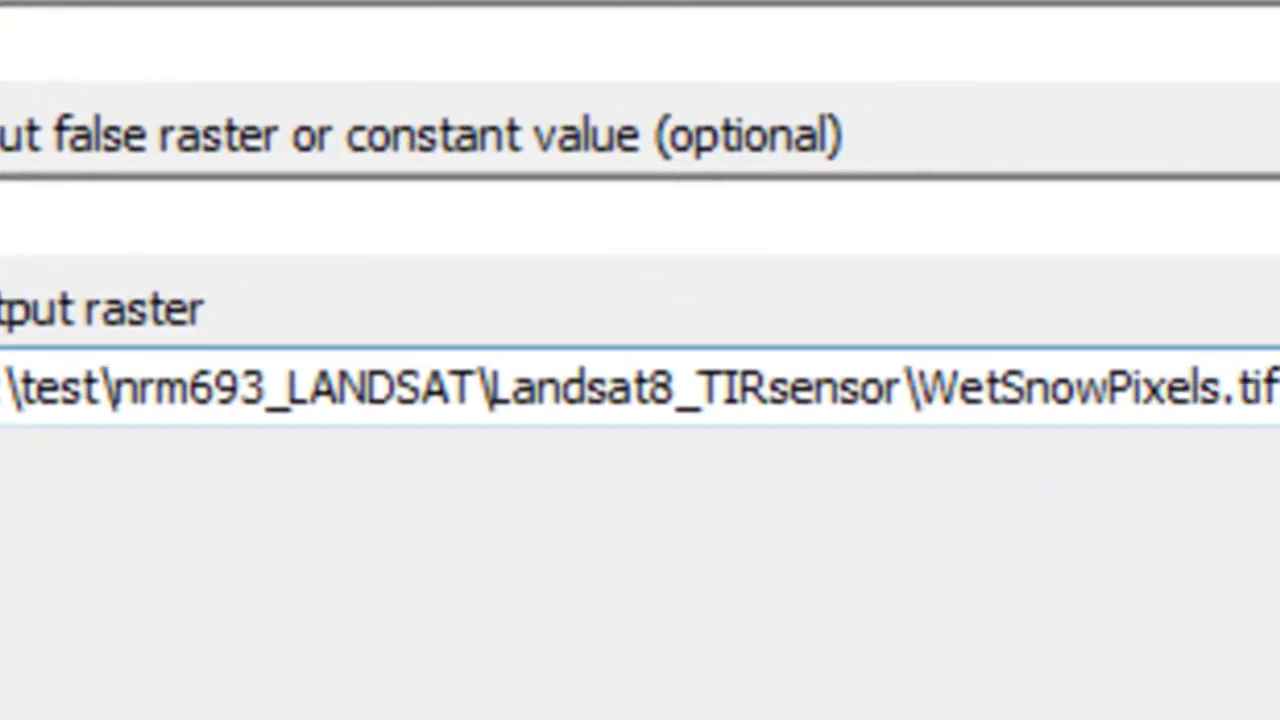
click(1279, 497)
drag(1279, 497, 1168, 511)
drag(728, 252, 632, 249)
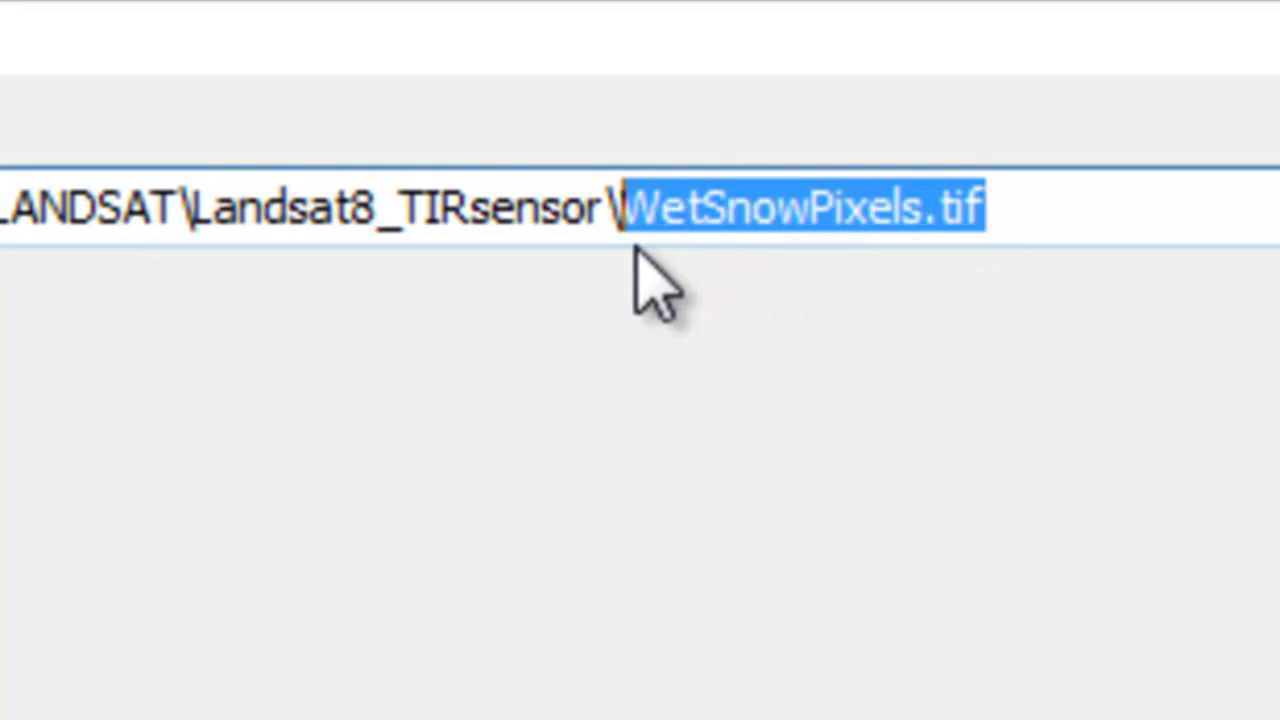
click(932, 422)
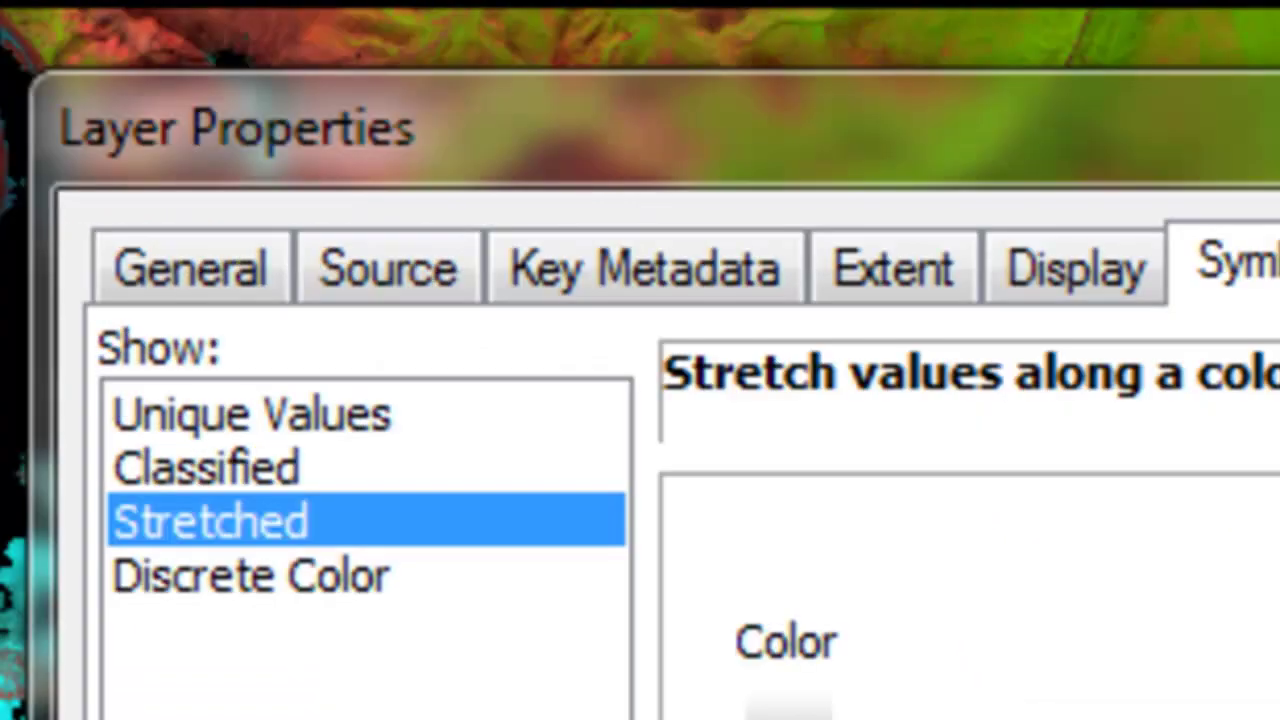
Symbolize the wet-snow mask with unique values, colouring value 1 dark blue.
click(240, 428)
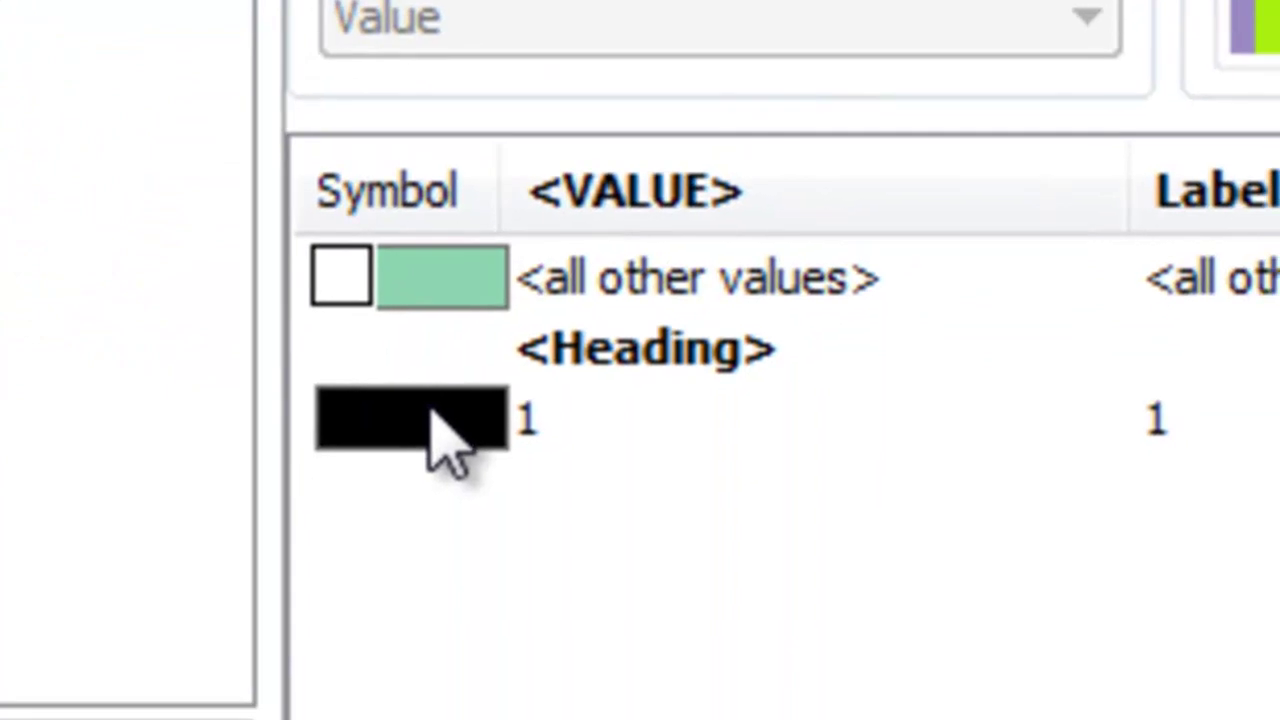
click(808, 719)
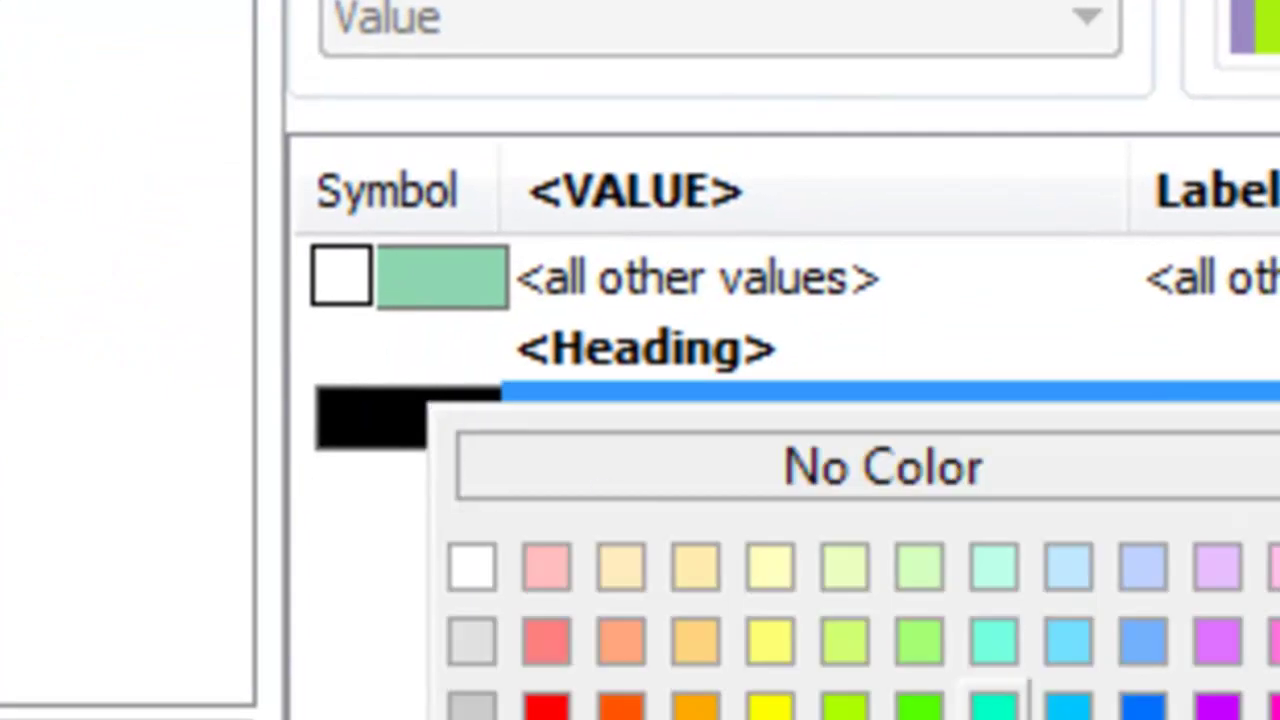
click(1143, 706)
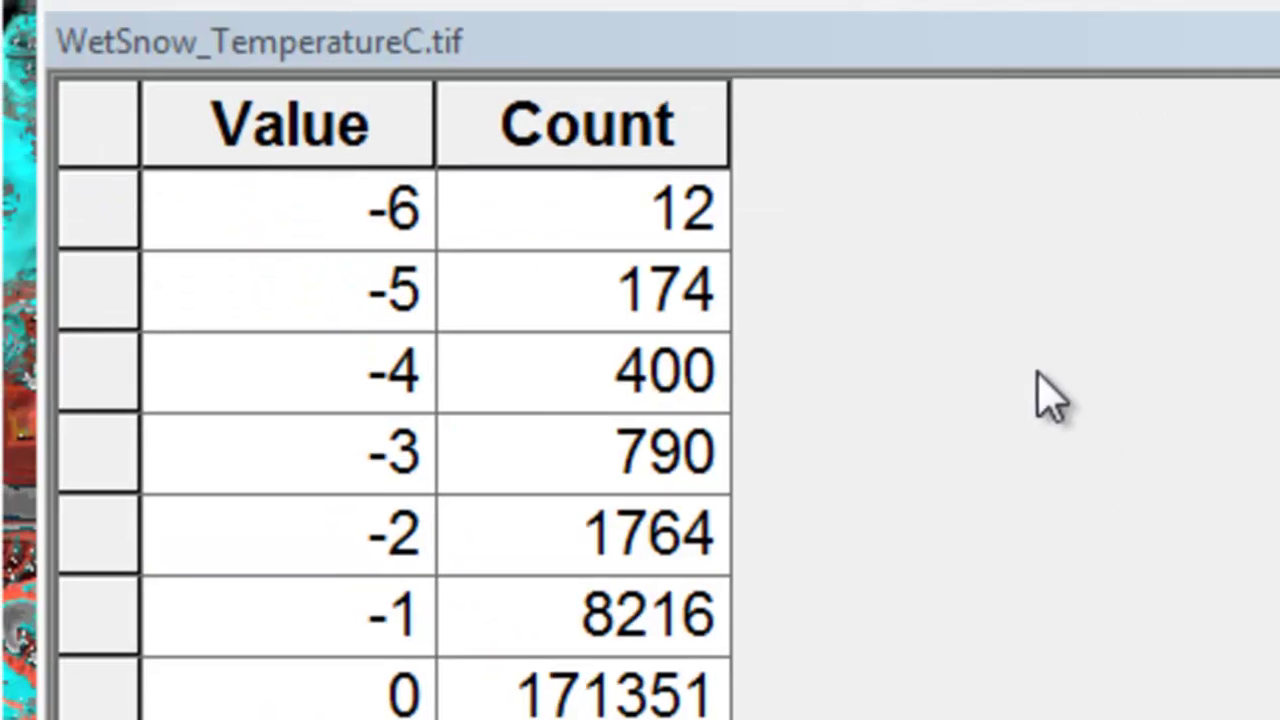
Select the value 0 row and sort the Count column in descending order.
click(85, 703)
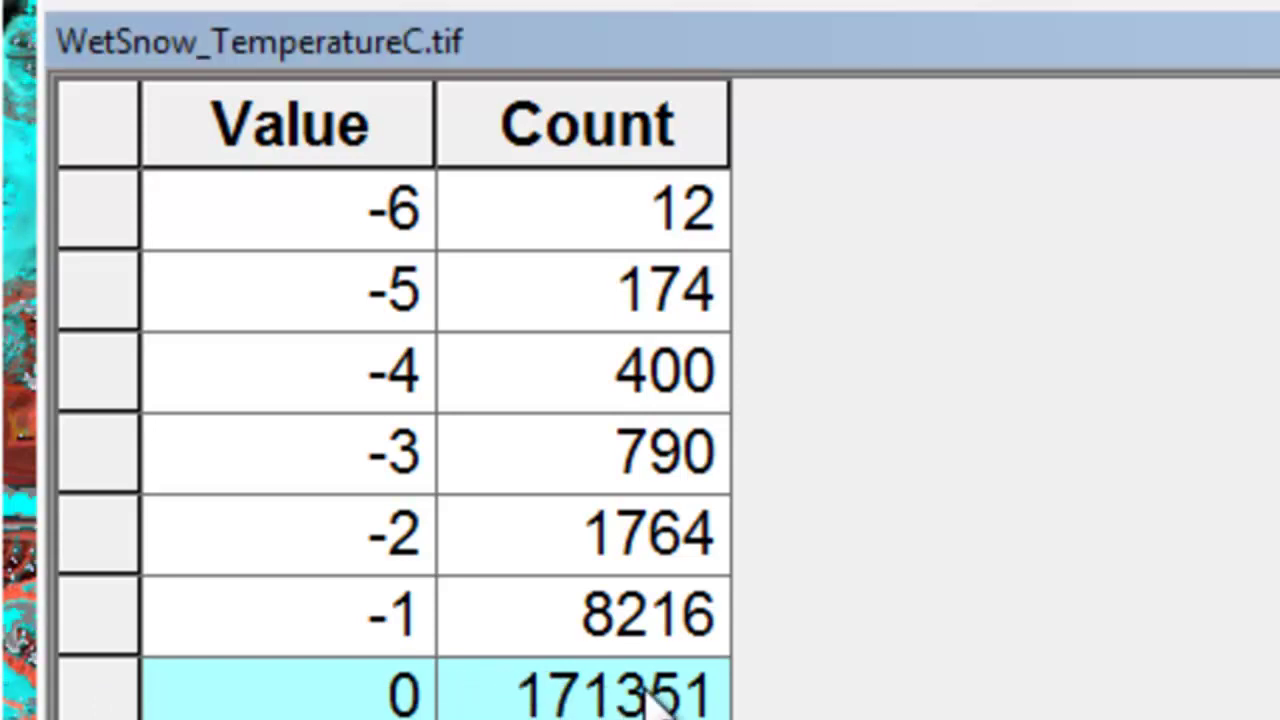
right_click(588, 140)
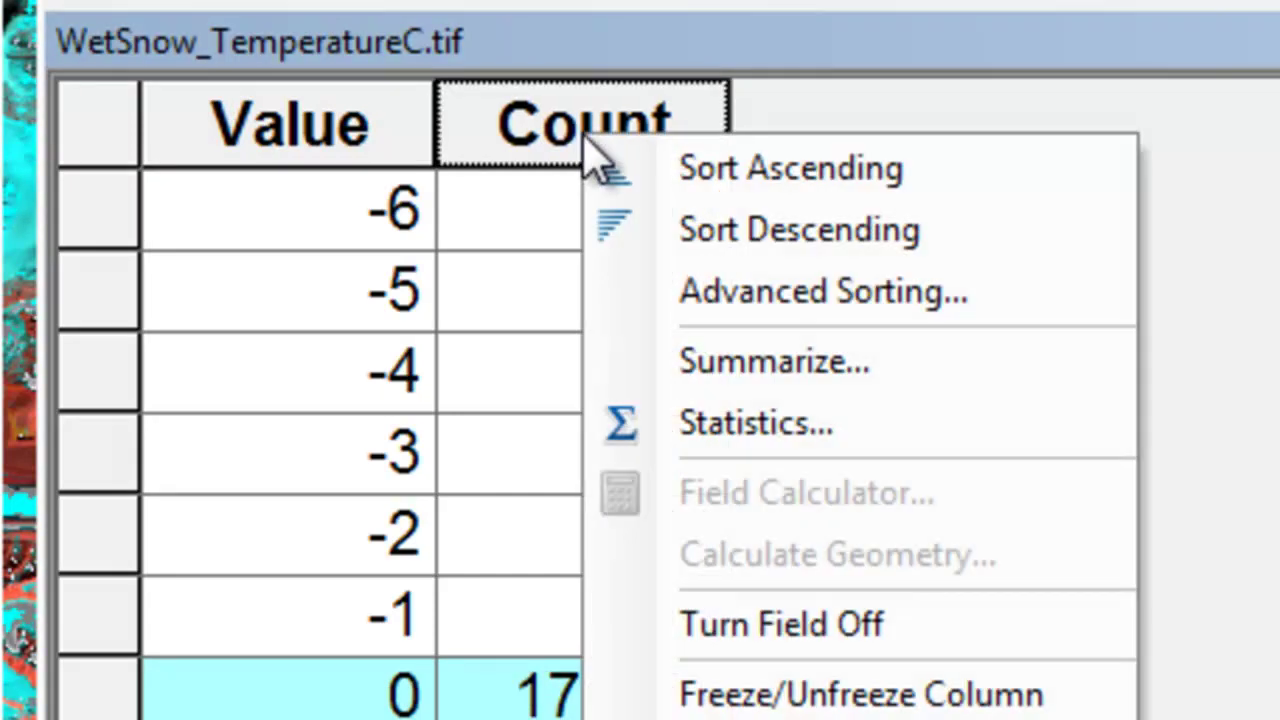
click(683, 255)
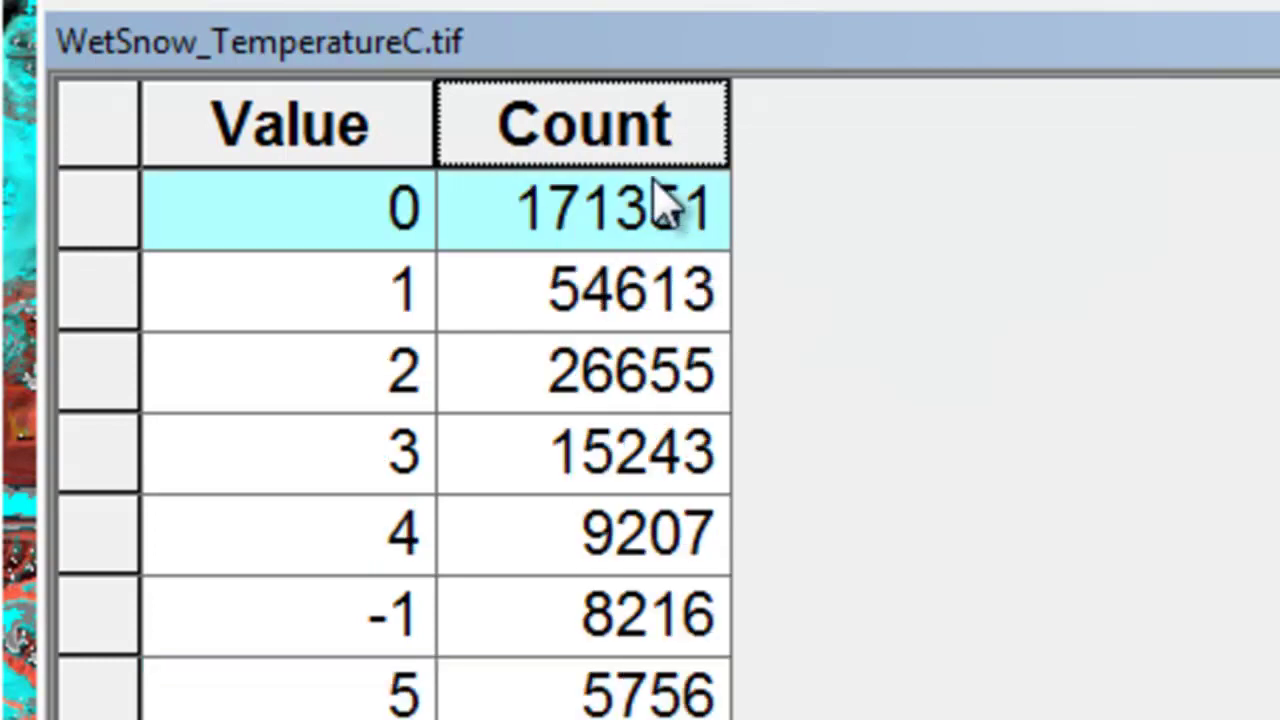